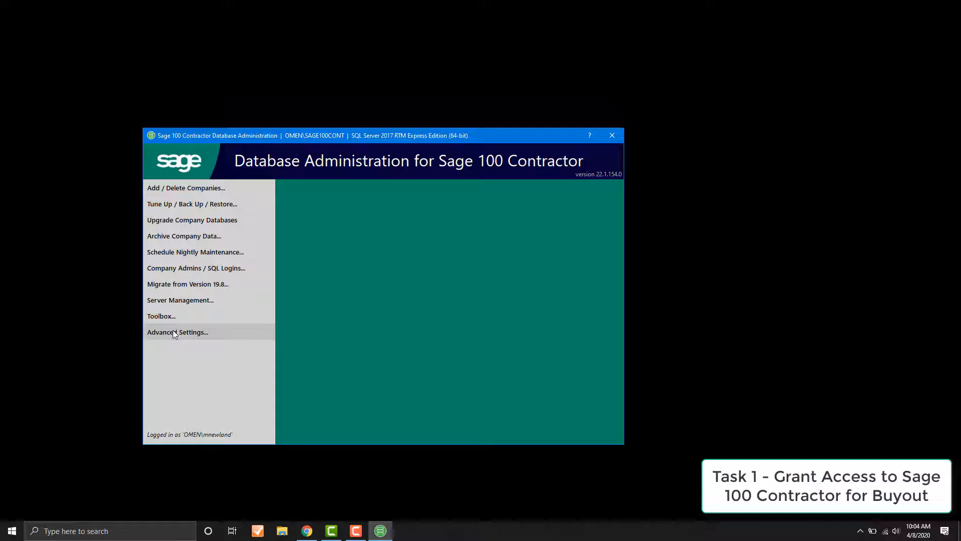
Step: In the Advanced SQL Server Settings, edit the application approvals and open the advanced restrictions XML file
left_click(174, 332)
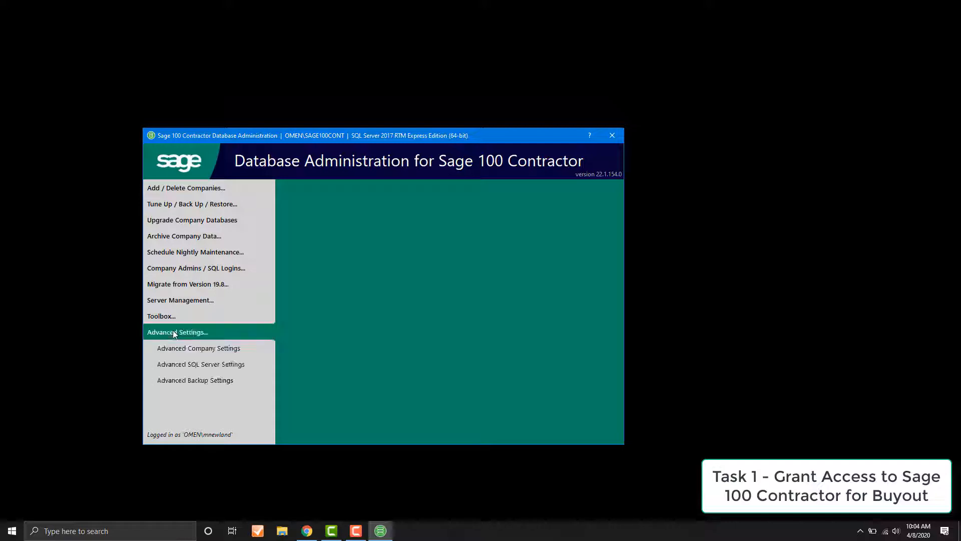
left_click(182, 366)
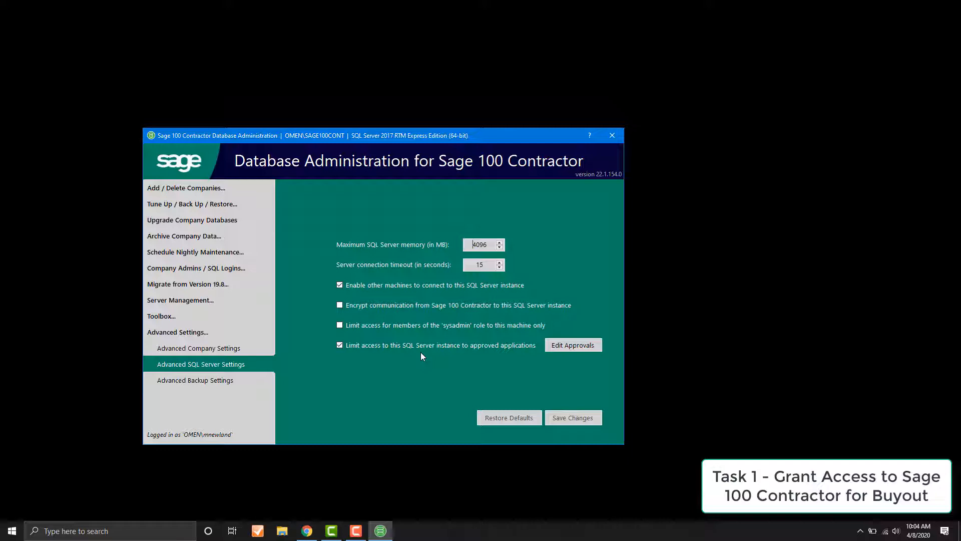
left_click(573, 346)
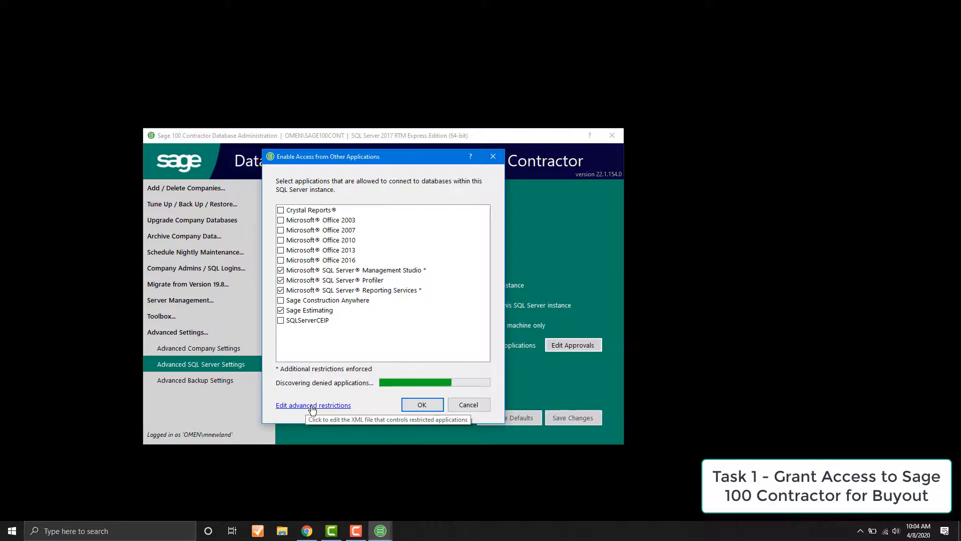
left_click(313, 407)
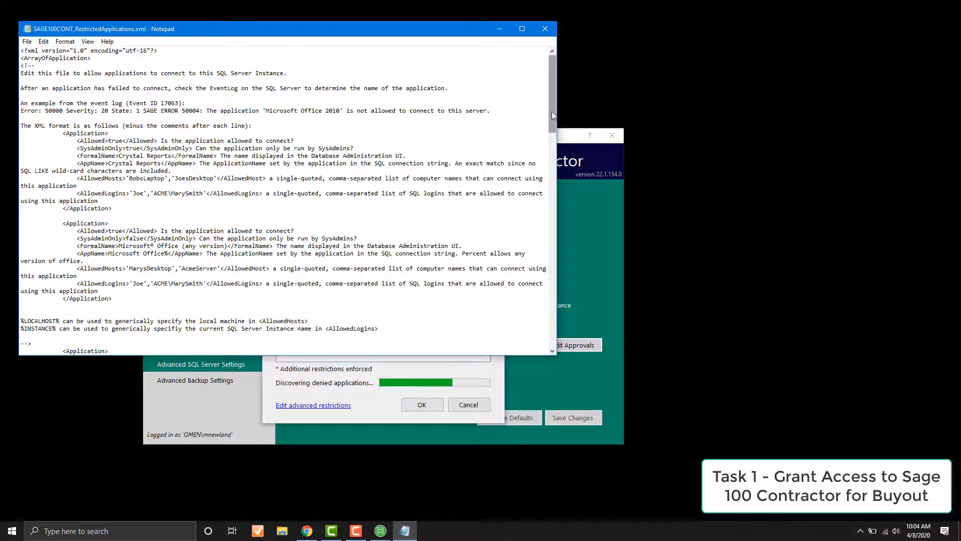
left_click_drag(551, 111, 544, 136)
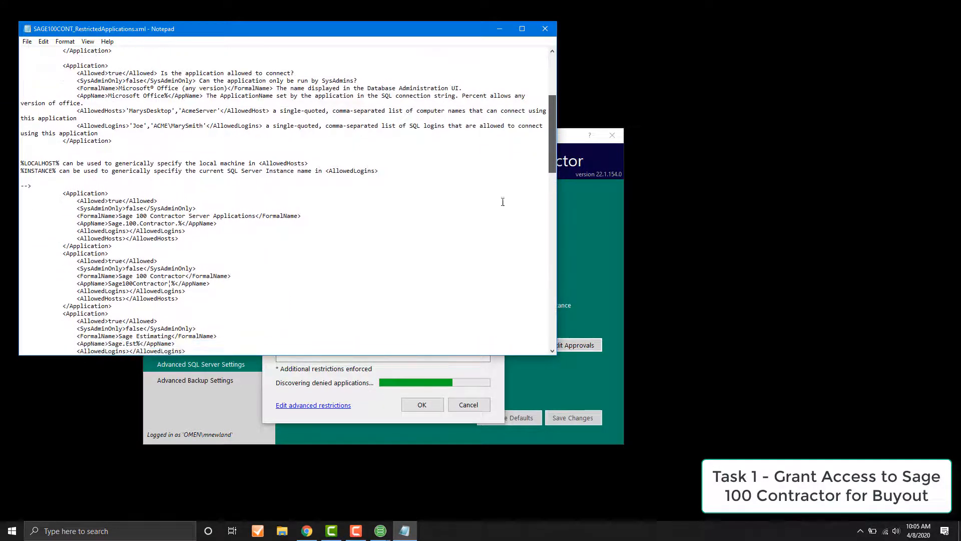
Step: Locate the Buyout XML block on the documentation page in Chrome and the blank line above </ArrayOfApplication> in the Notepad file
left_click(307, 532)
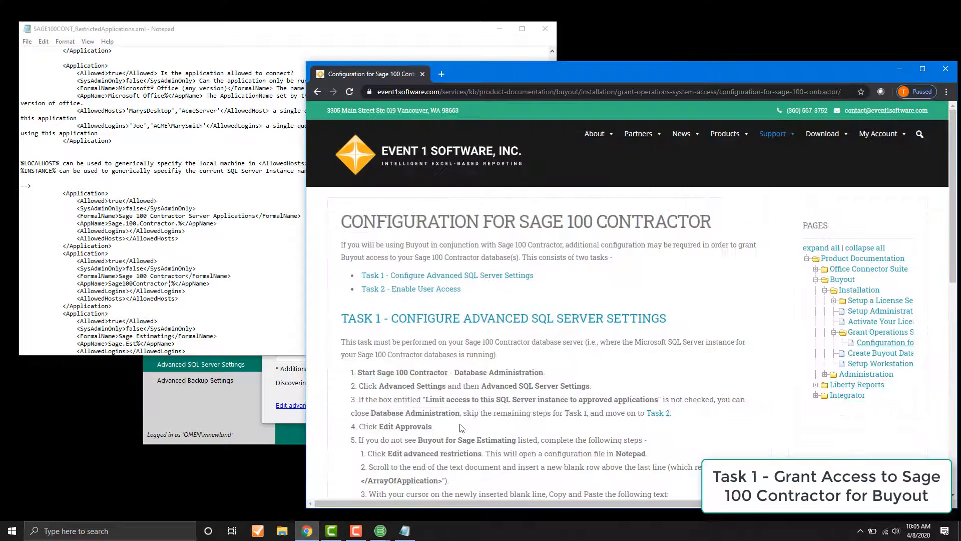
scroll(461, 428, "down", 3)
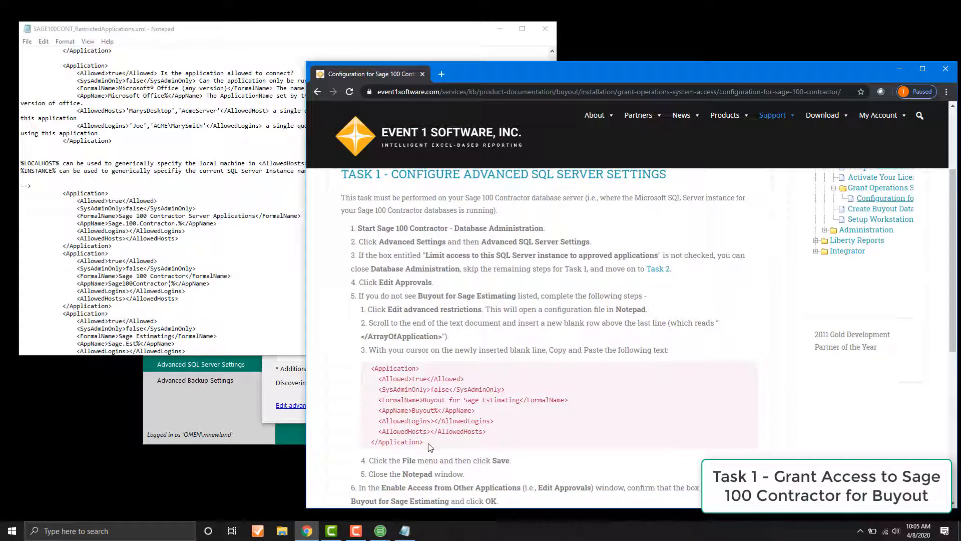
left_click(250, 298)
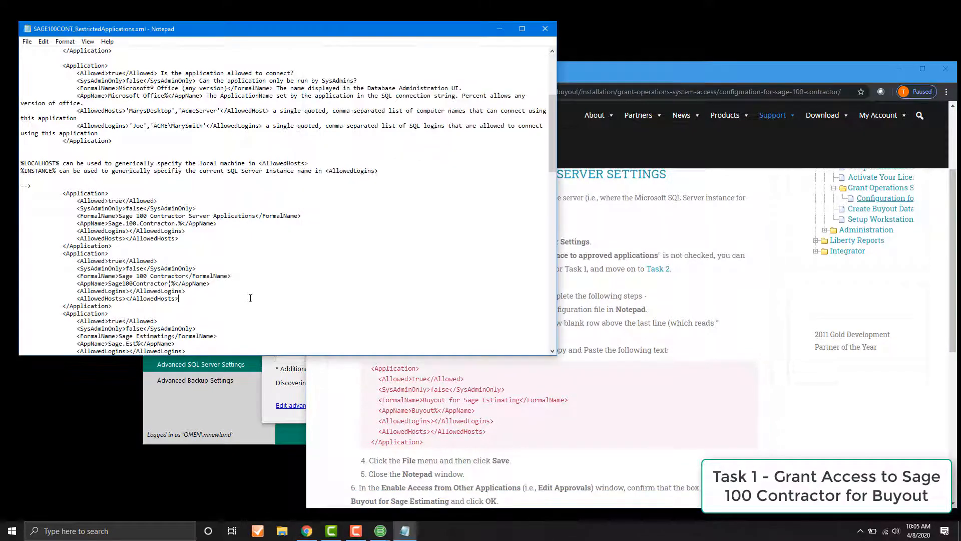
scroll(251, 298, "down", 7)
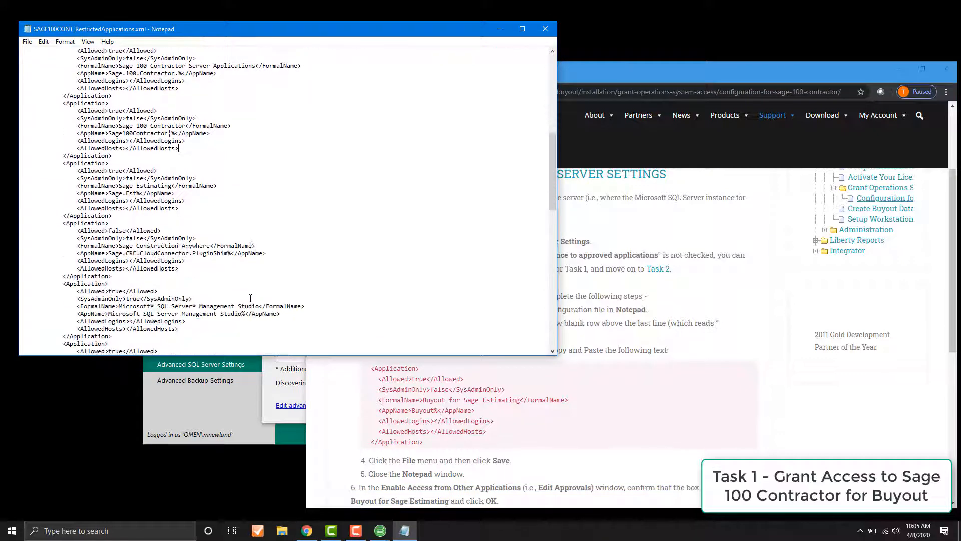
scroll(250, 298, "down", 12)
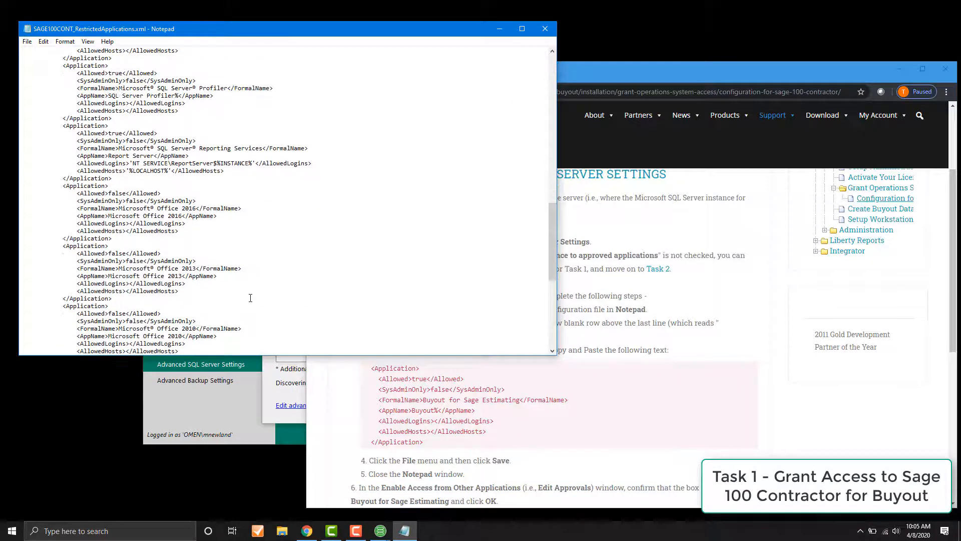
scroll(250, 298, "down", 11)
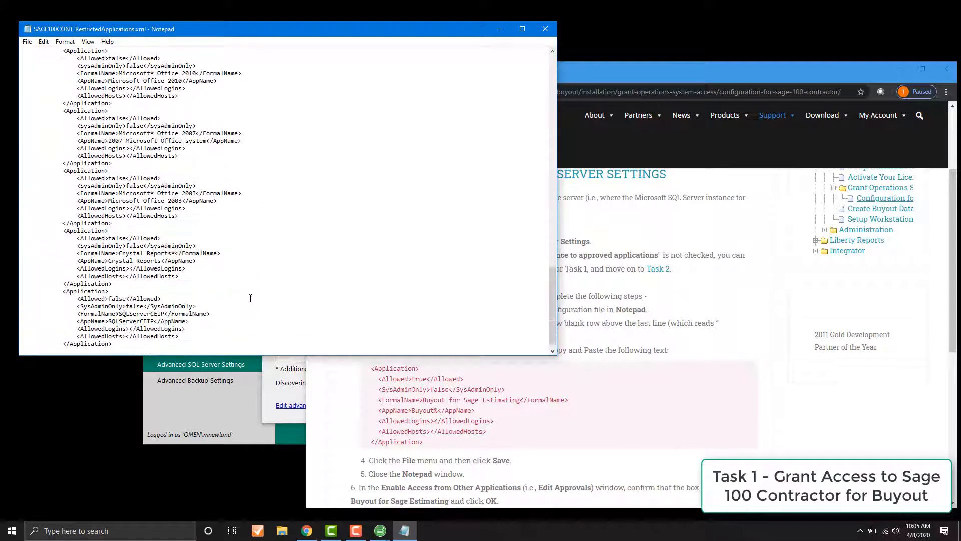
scroll(250, 297, "down", 1)
left_click(69, 342)
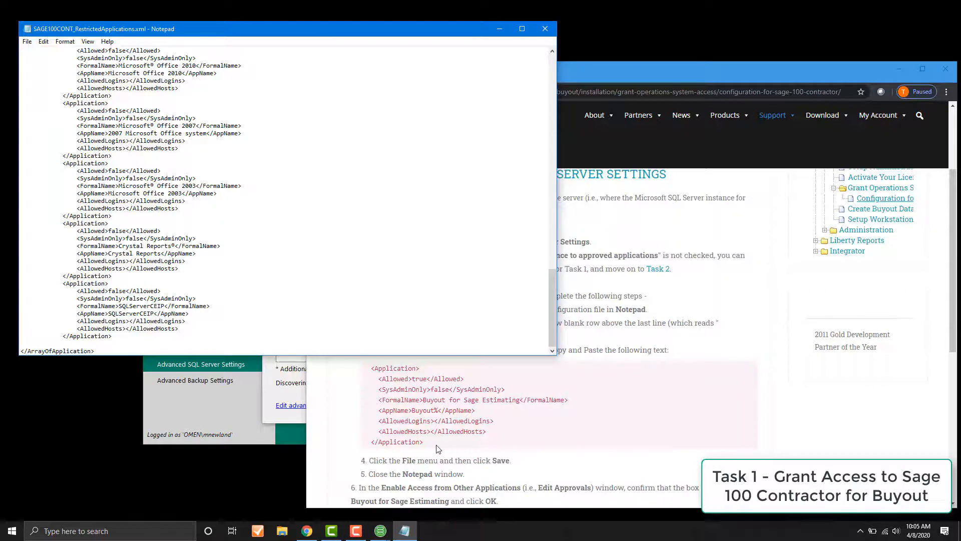
Step: Copy the Buyout for Sage Estimating <Application> block from Chrome and paste it above </ArrayOfApplication> in the Notepad file
left_click_drag(427, 444, 365, 368)
right_click(396, 379)
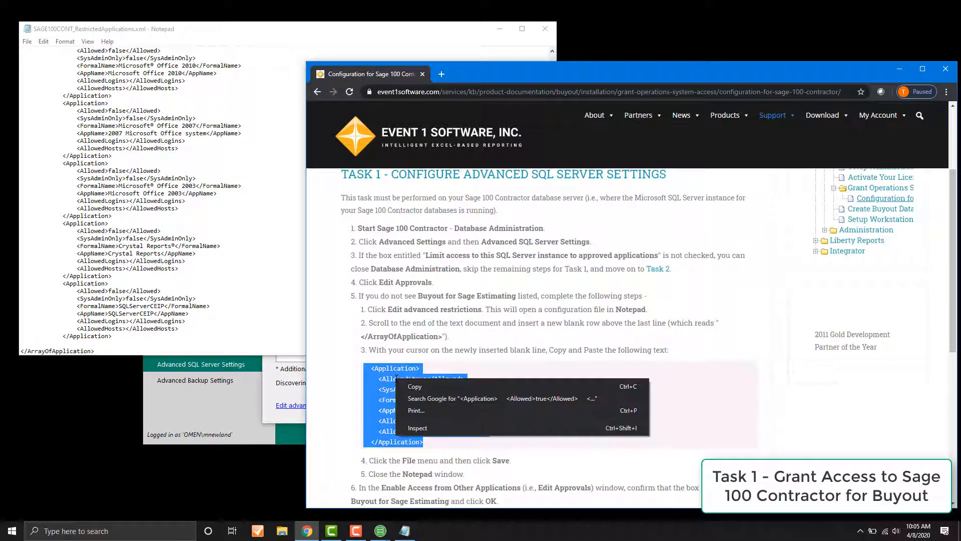
left_click(414, 387)
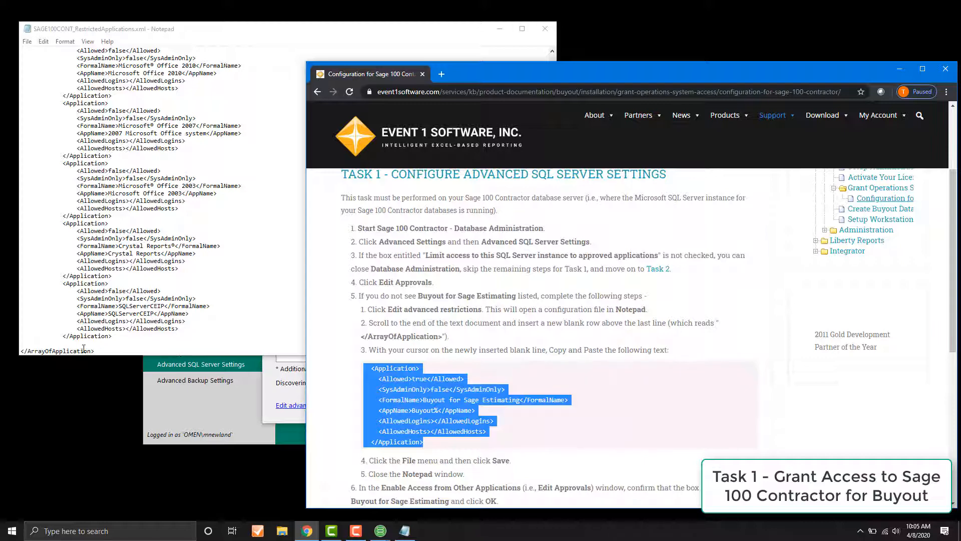
left_click(69, 341)
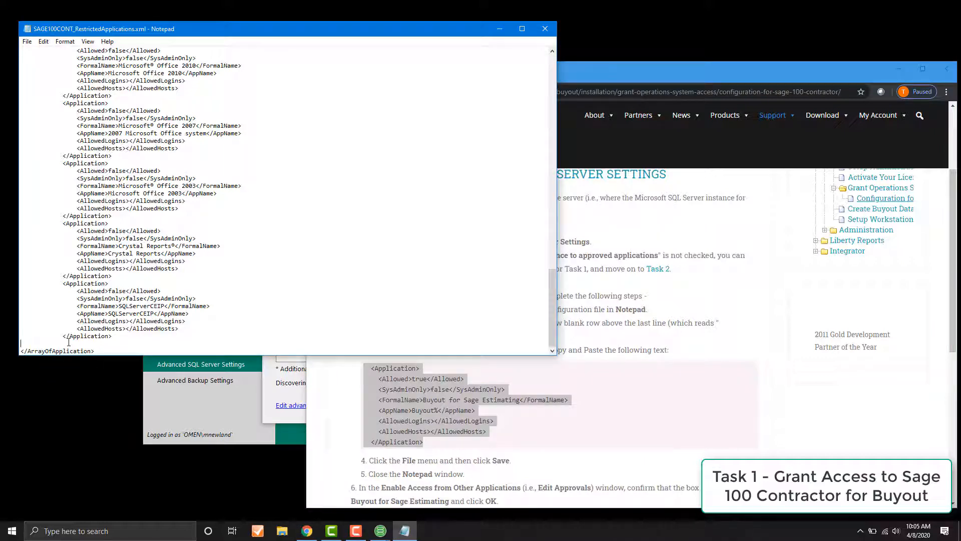
right_click(68, 342)
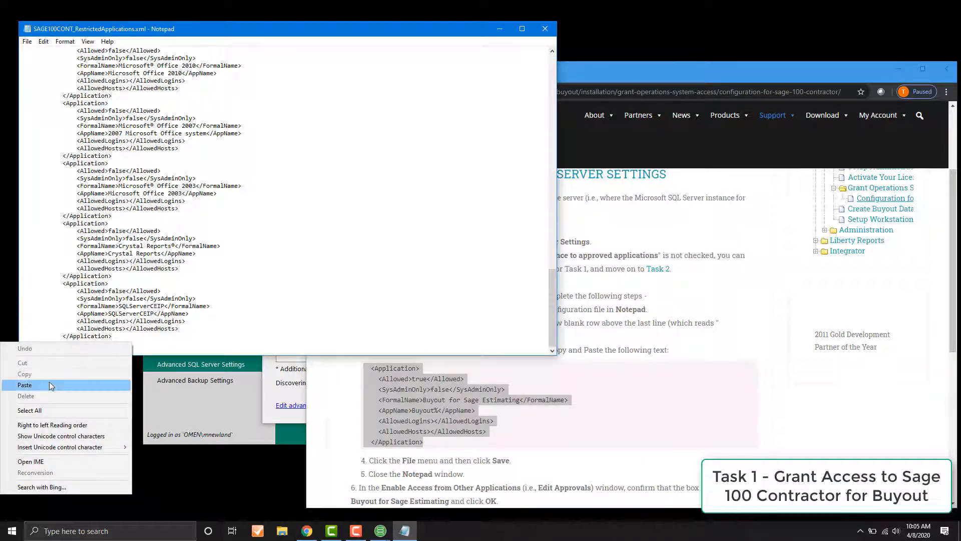
left_click(49, 384)
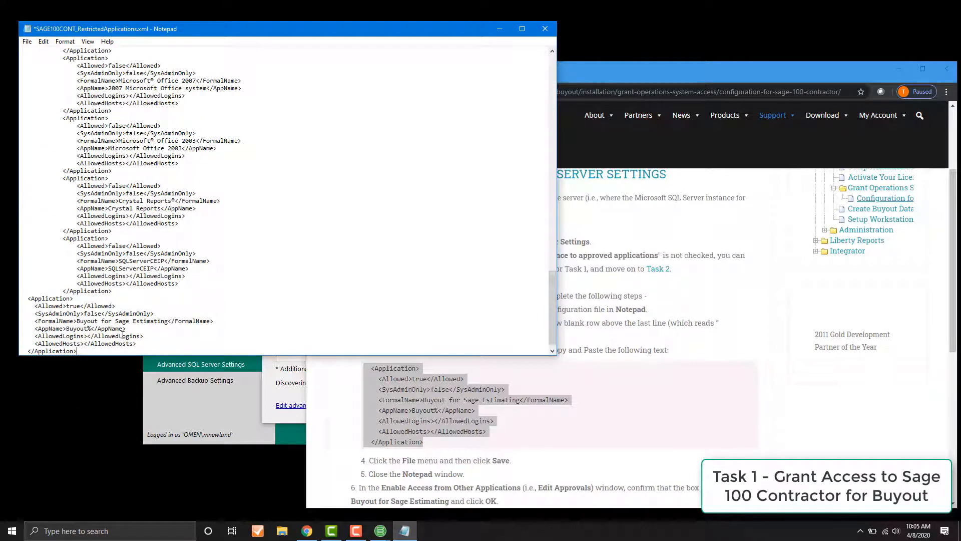
Step: Save the restricted applications XML file and close Notepad
left_click(27, 41)
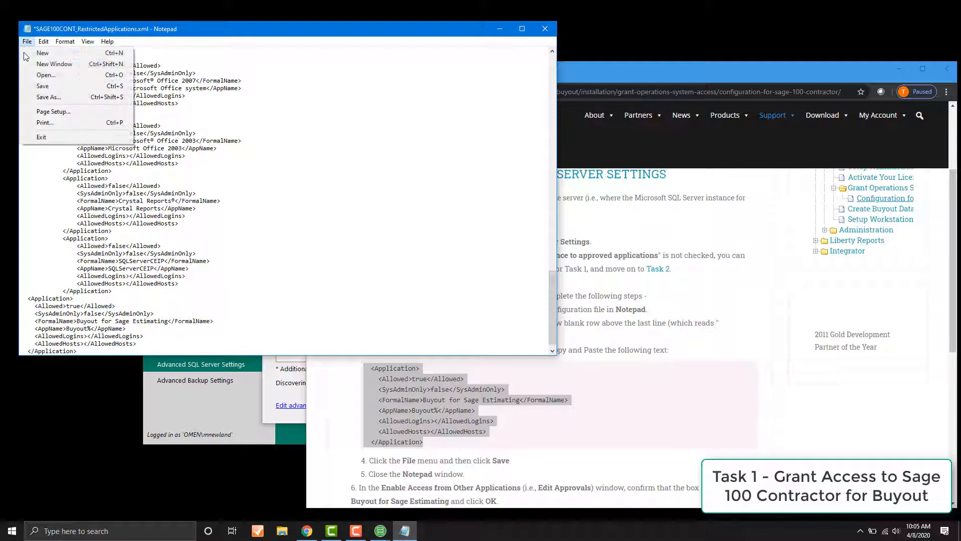
left_click(42, 86)
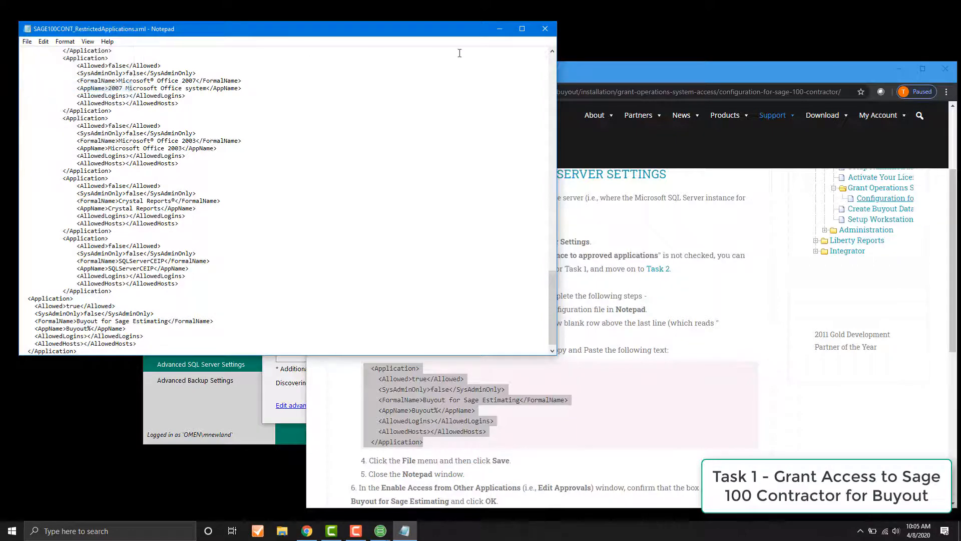
left_click(545, 29)
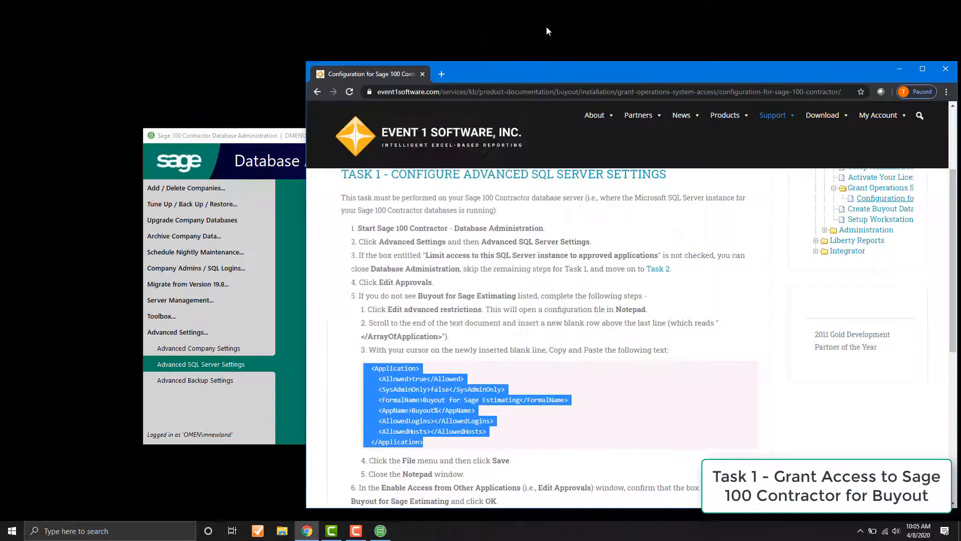
Step: Check that Buyout for Sage Estimating is approved in Database Administration, accept the approvals, and clear the open windows from the desktop
left_click(293, 344)
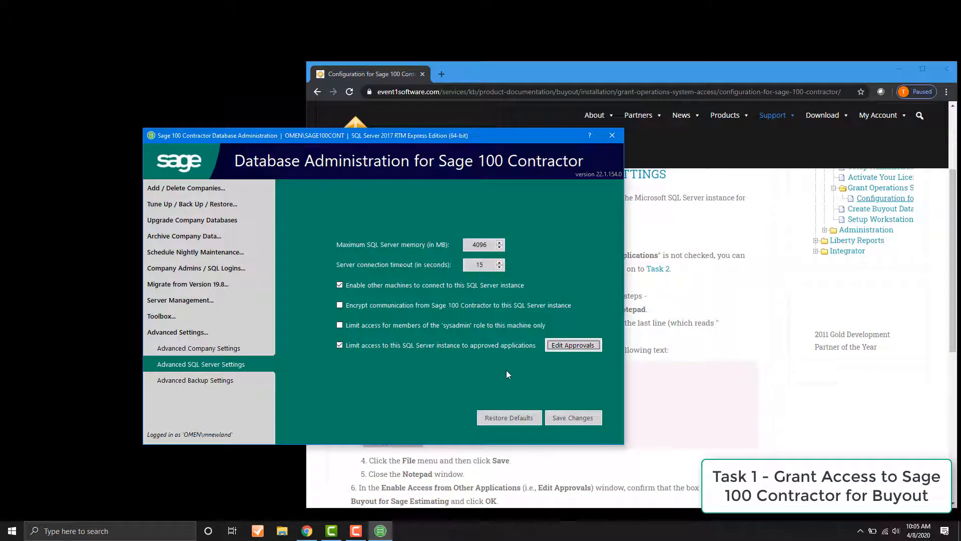
left_click(581, 345)
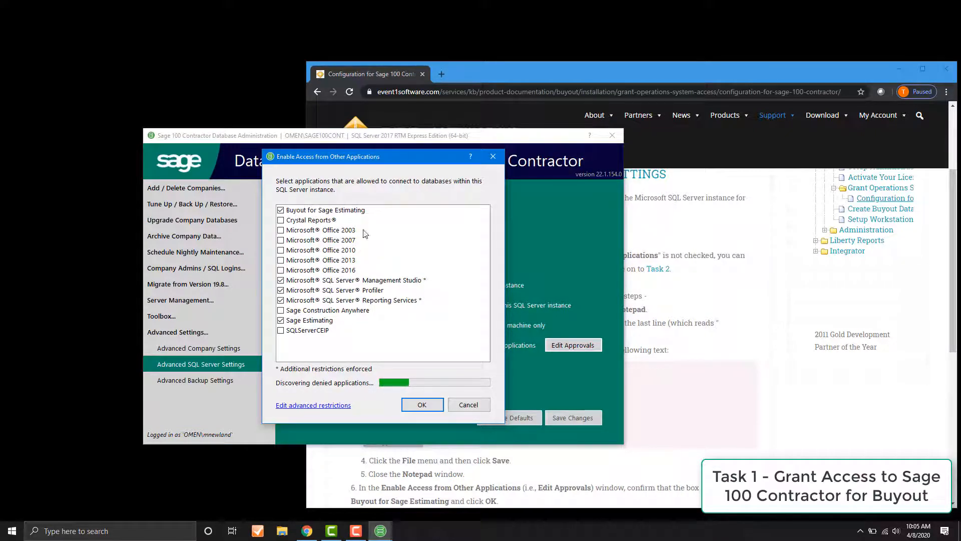
left_click(422, 404)
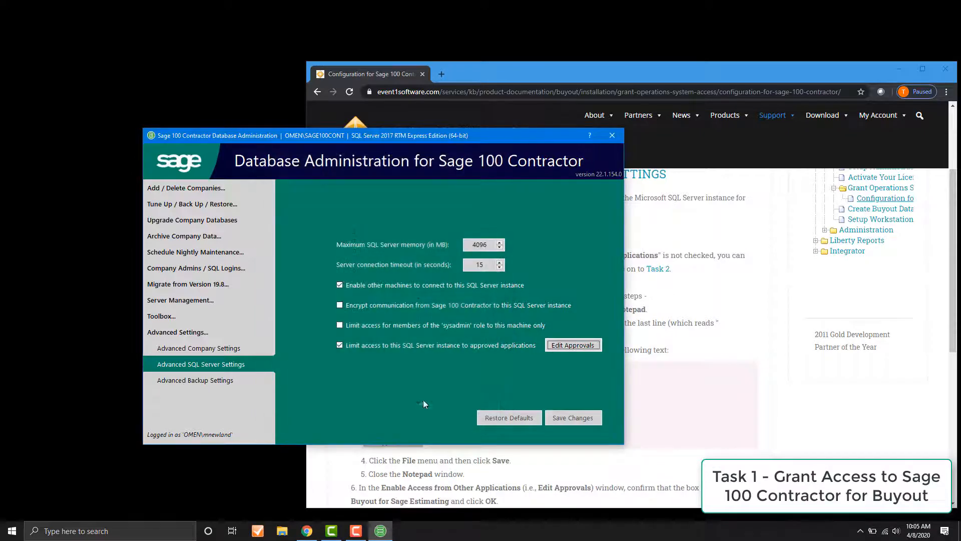
left_click(613, 136)
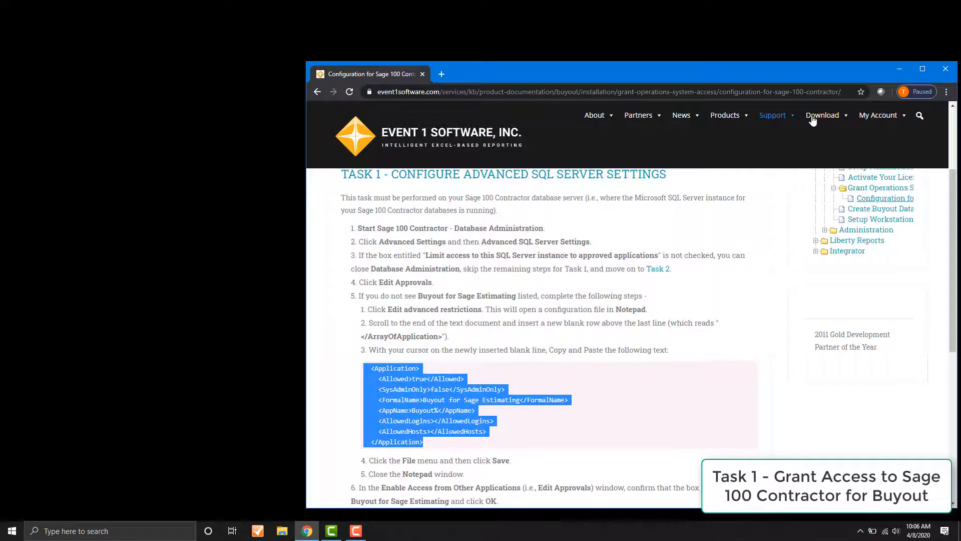
left_click(899, 69)
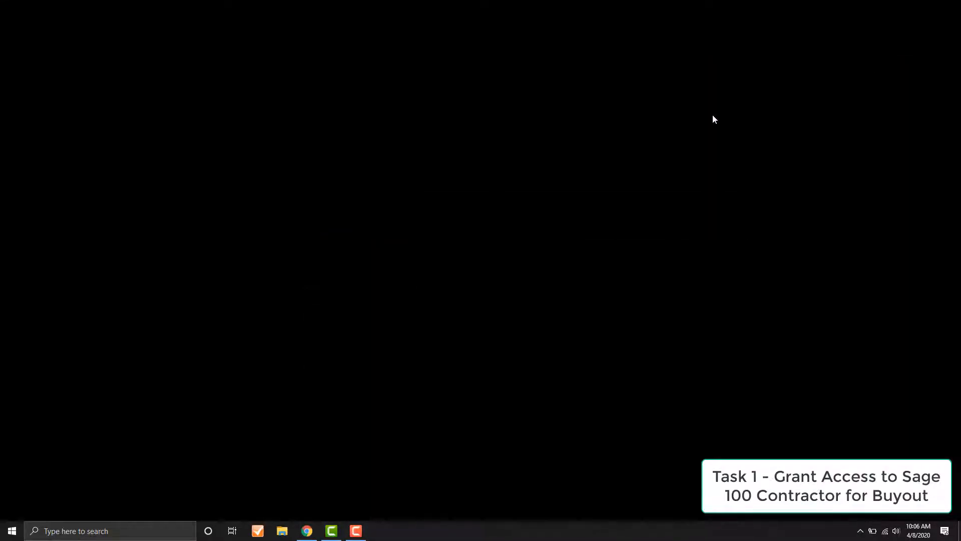
Step: Search Windows for Sage 100 Contractor and launch it
left_click(110, 531)
type("sa")
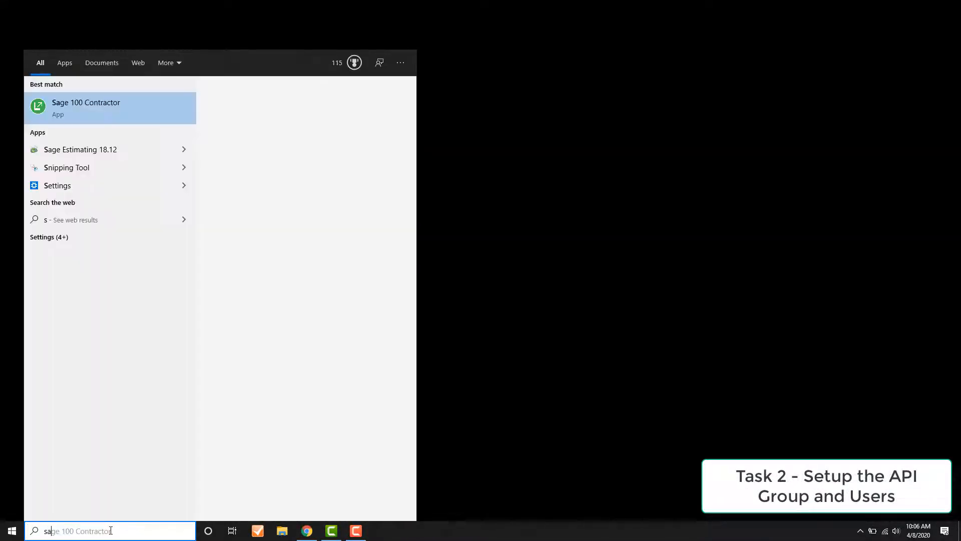
type("ge 10")
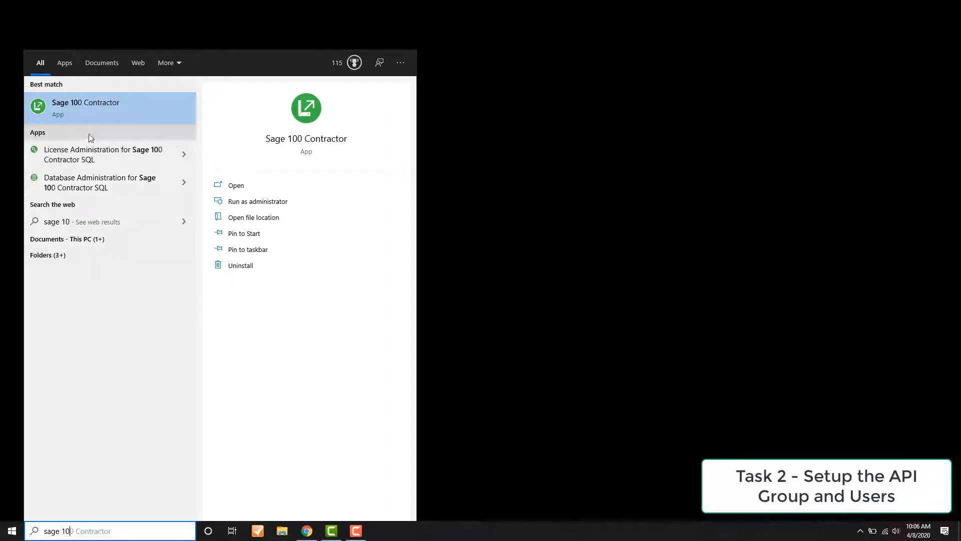
left_click(93, 102)
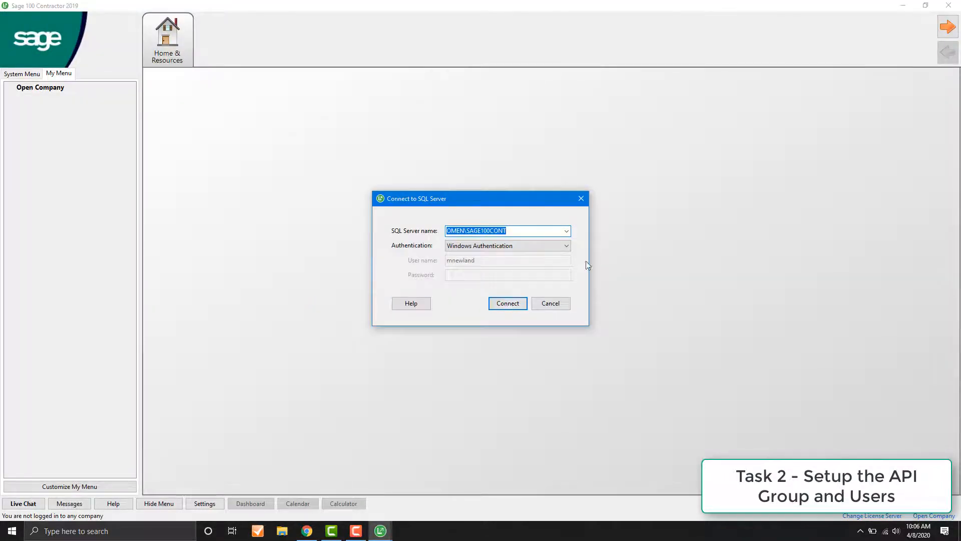
Step: Connect to the OMEN\SAGE100CONT server with Windows Authentication and open Sample Company with Administrator rights
left_click(513, 304)
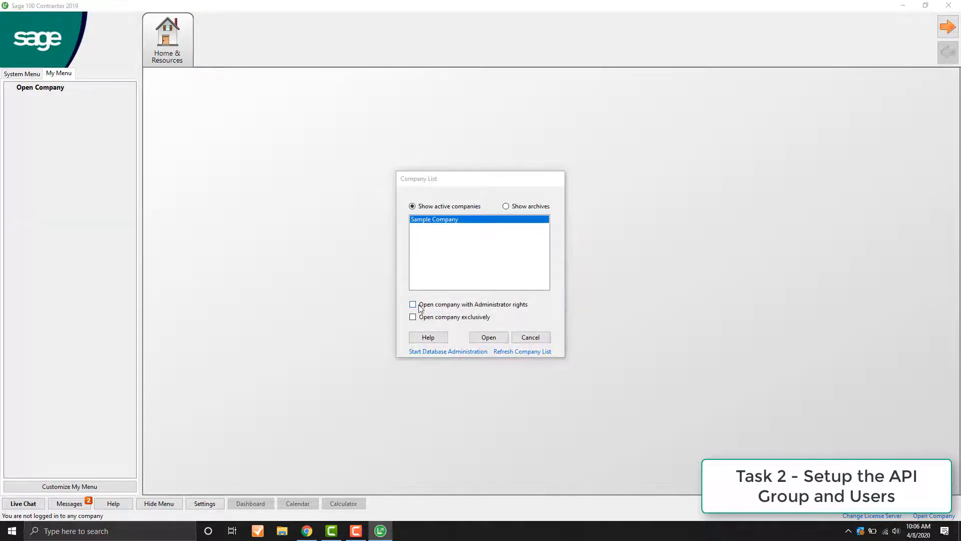
left_click(415, 305)
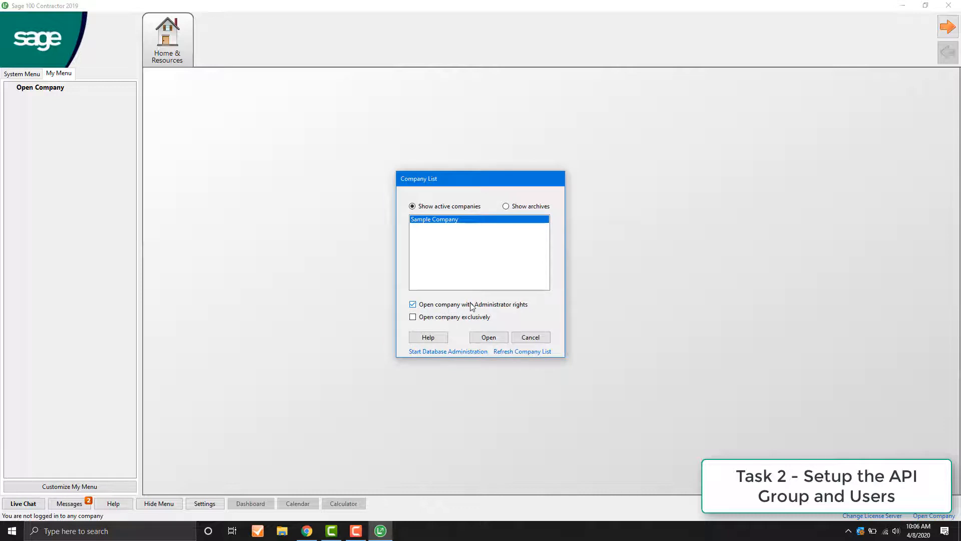
left_click(493, 336)
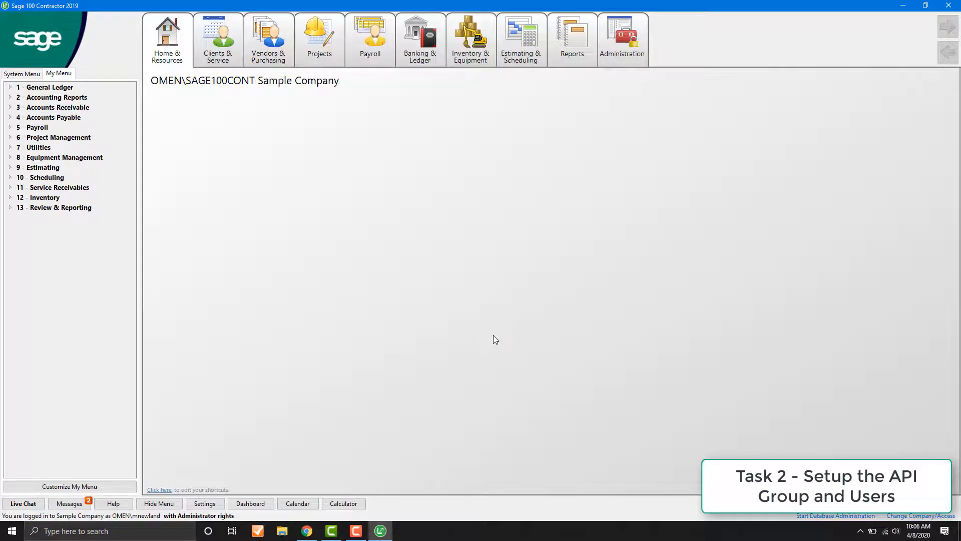
Step: Add security group number 99 named API in the first empty row of the Security Groups list and save it
left_click(631, 59)
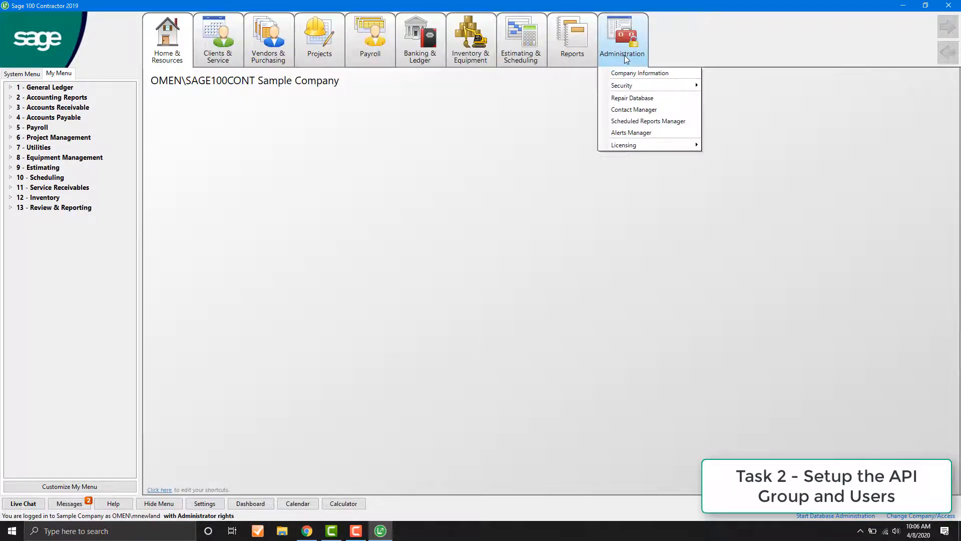
mouse_move(625, 86)
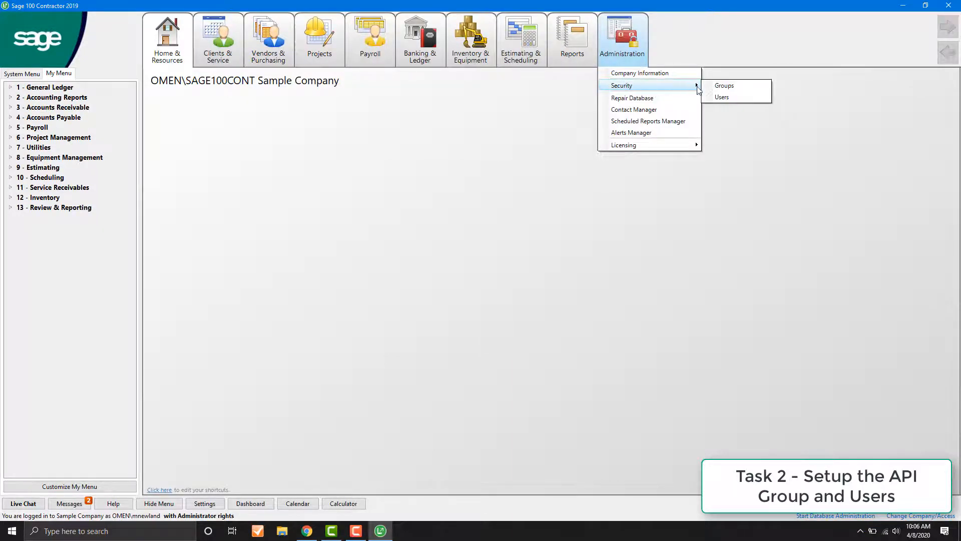
left_click(723, 86)
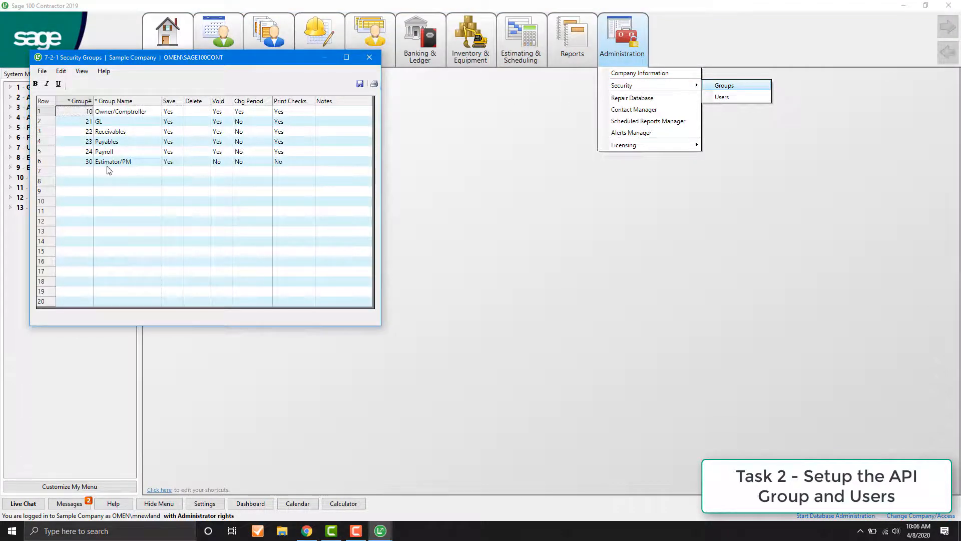
left_click(79, 172)
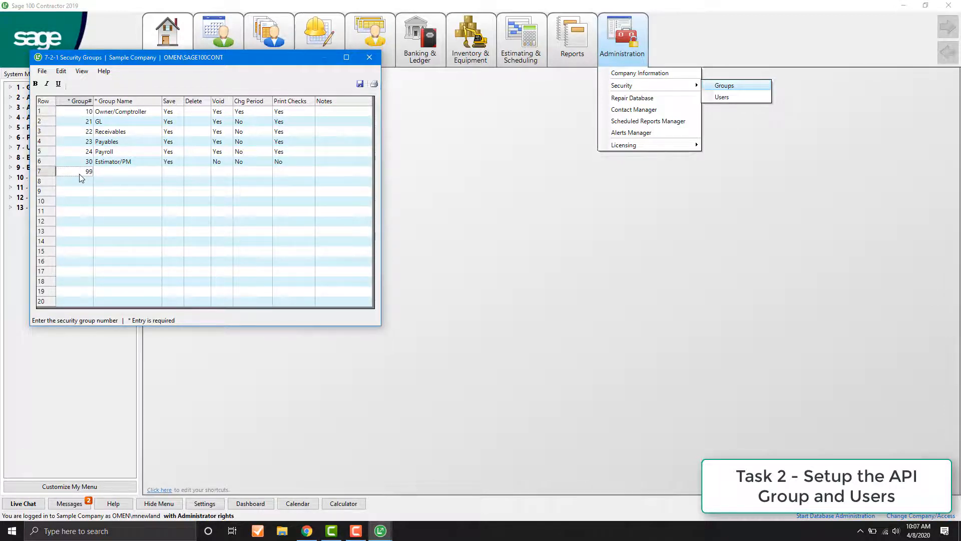
left_click(107, 175)
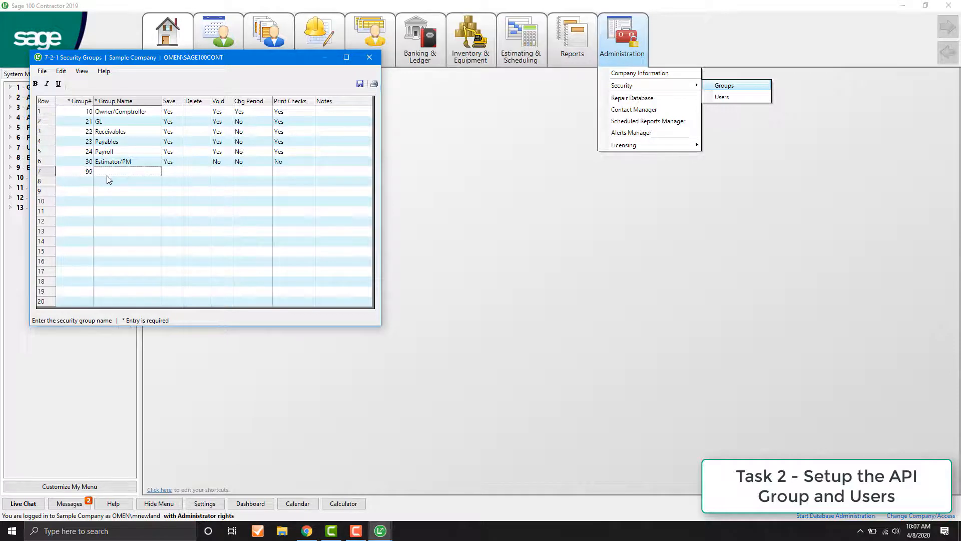
type("API")
left_click(360, 88)
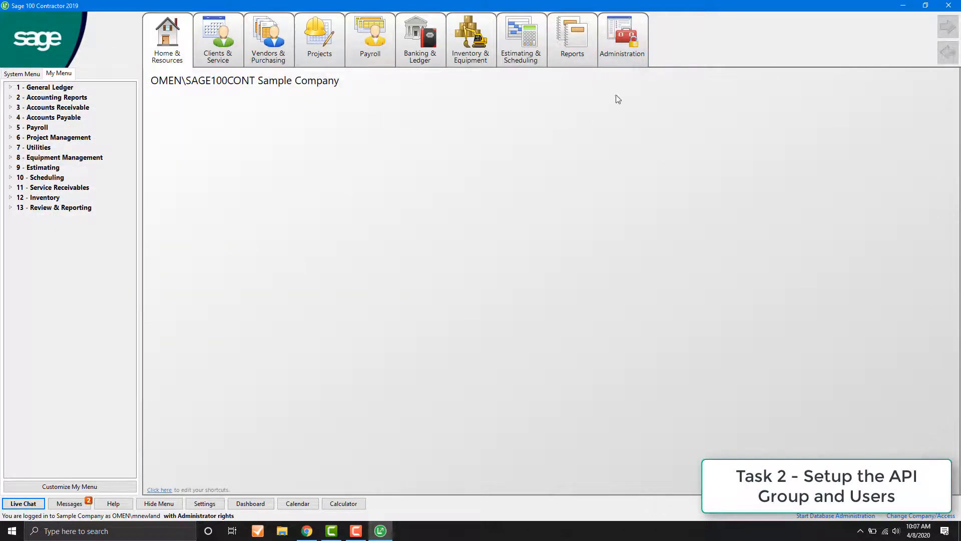
Step: Open the security user list and assign group 99 - API as Group 1 for the integrated-security user in row 4
left_click(621, 58)
mouse_move(624, 86)
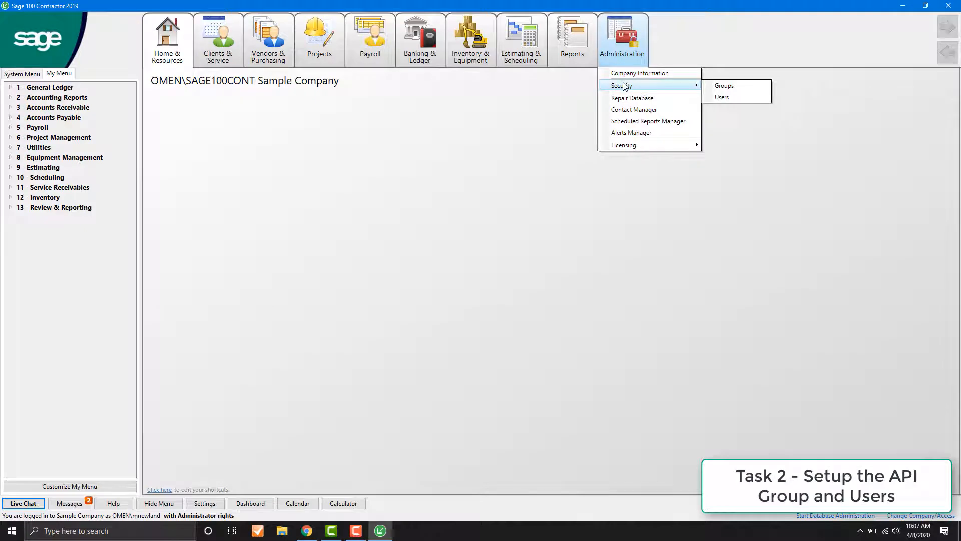
left_click(721, 97)
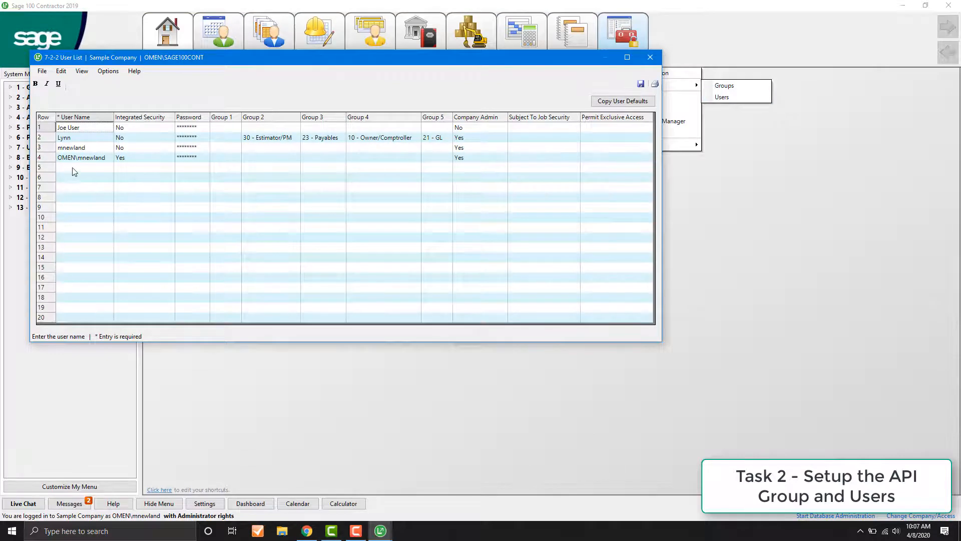
left_click(219, 160)
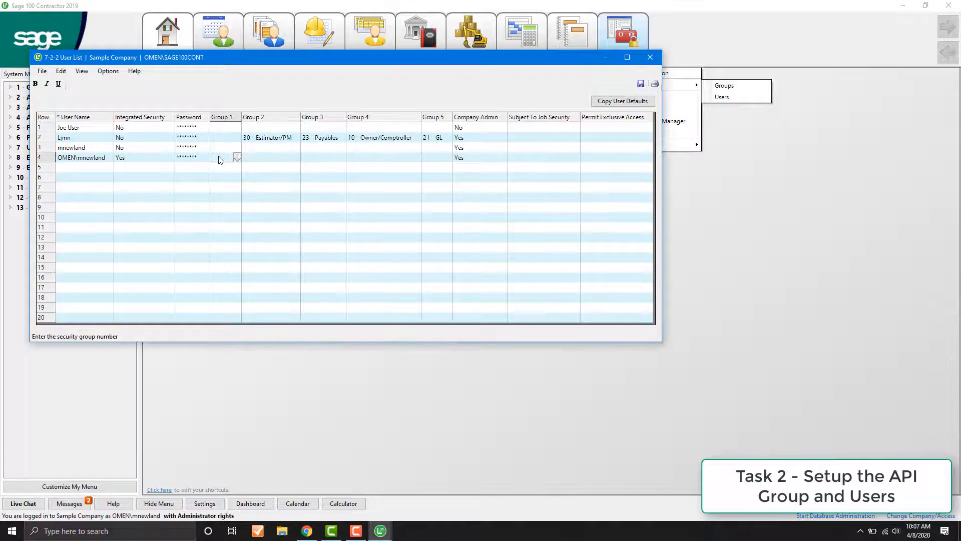
type("AP")
key("BackSpace")
key("BackSpace")
left_click(237, 158)
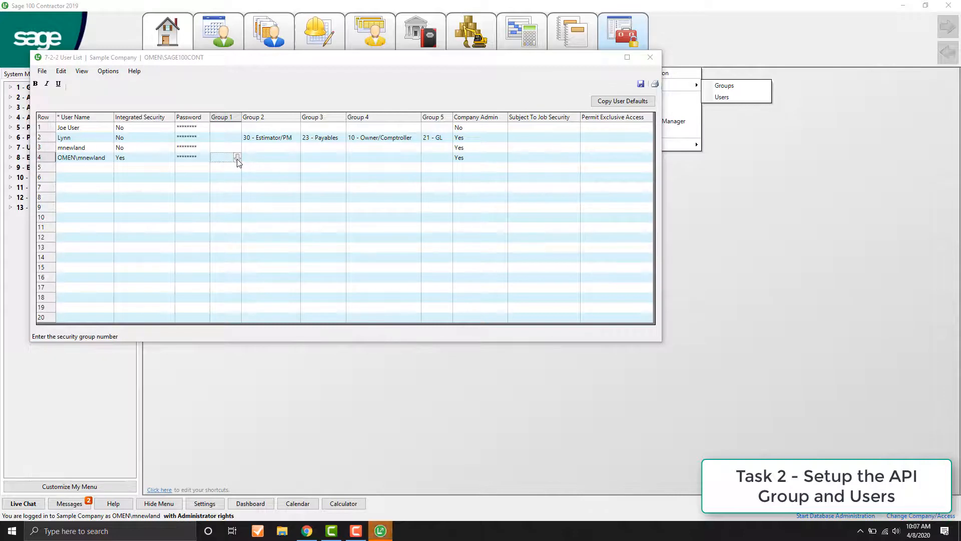
double_click(225, 292)
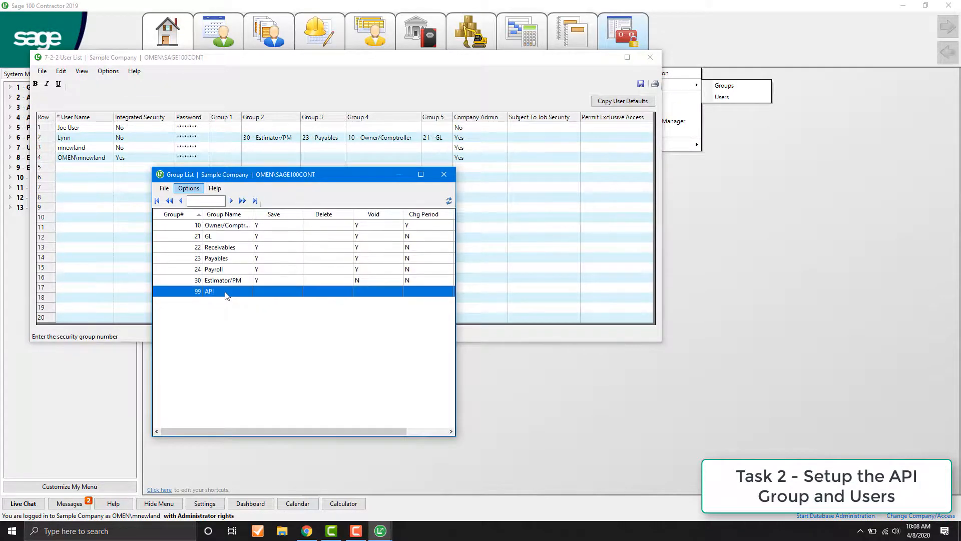
Step: Assign group 99 - API as Group 1 for the user in row 2
left_click(235, 141)
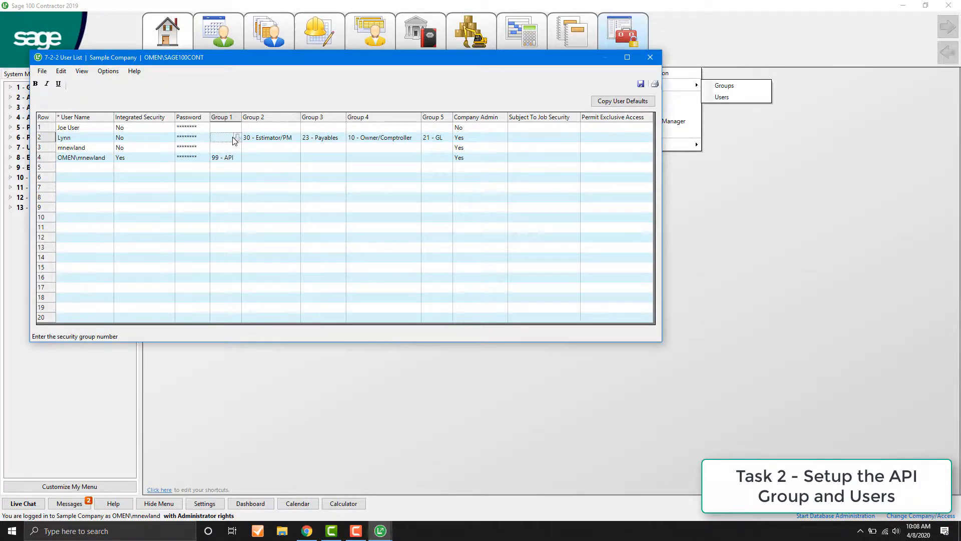
left_click(236, 138)
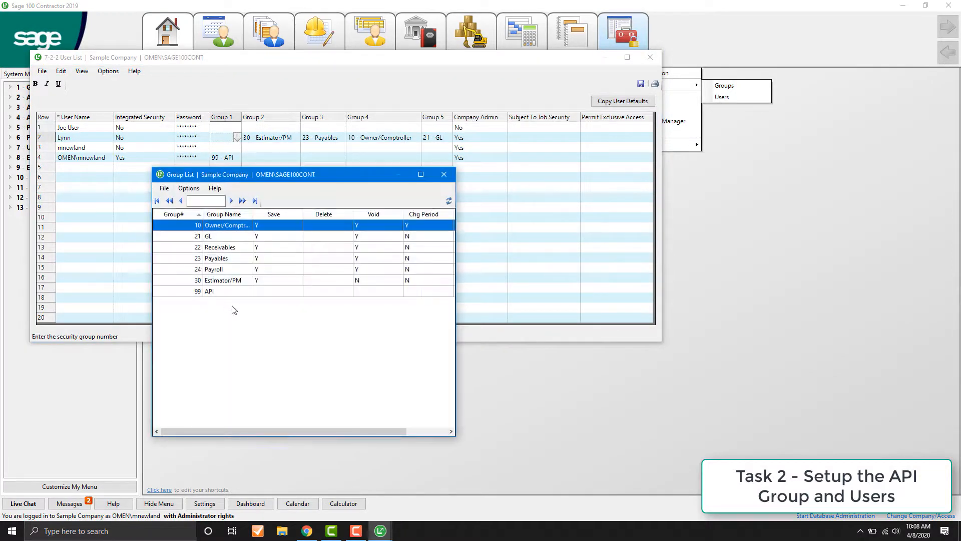
double_click(231, 292)
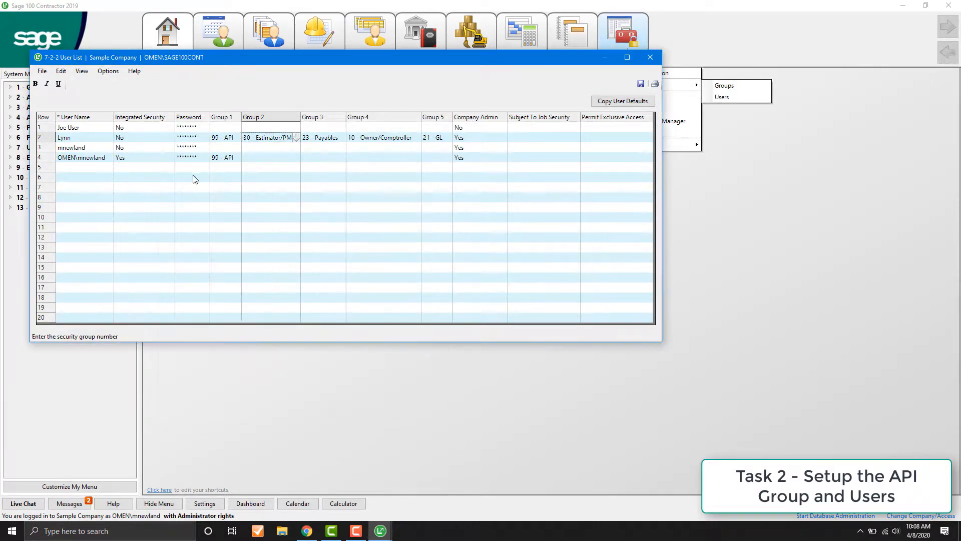
left_click(192, 168)
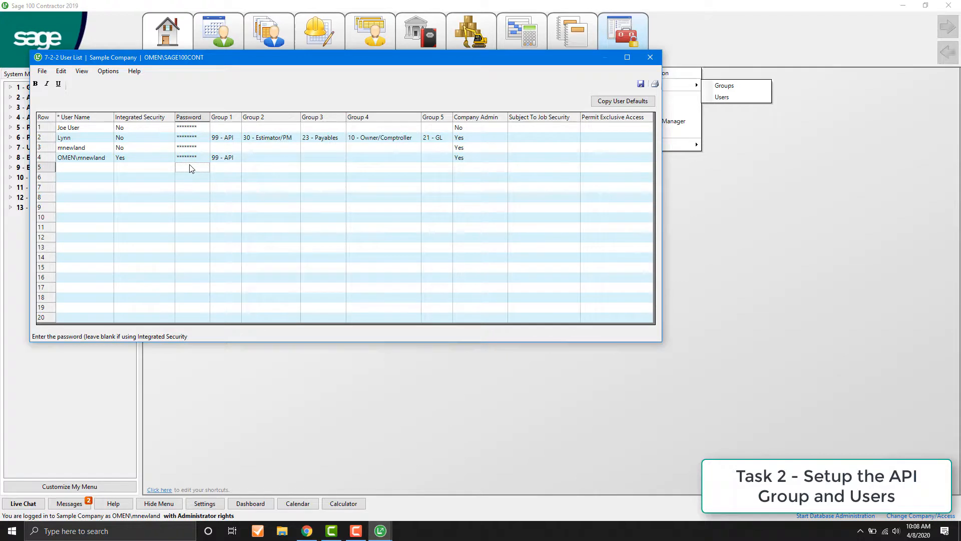
Step: Save the user list and exit Sage 100 Contractor
left_click(642, 84)
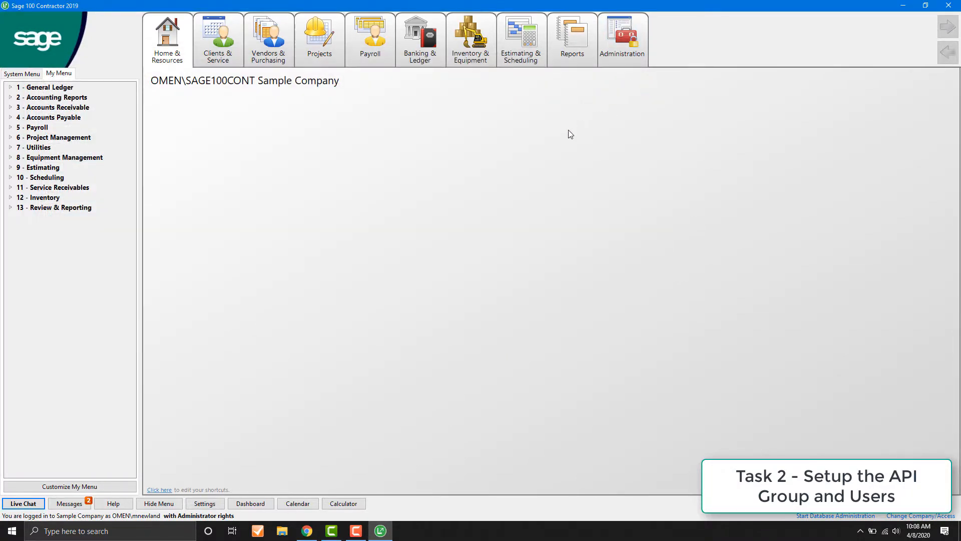
left_click(948, 5)
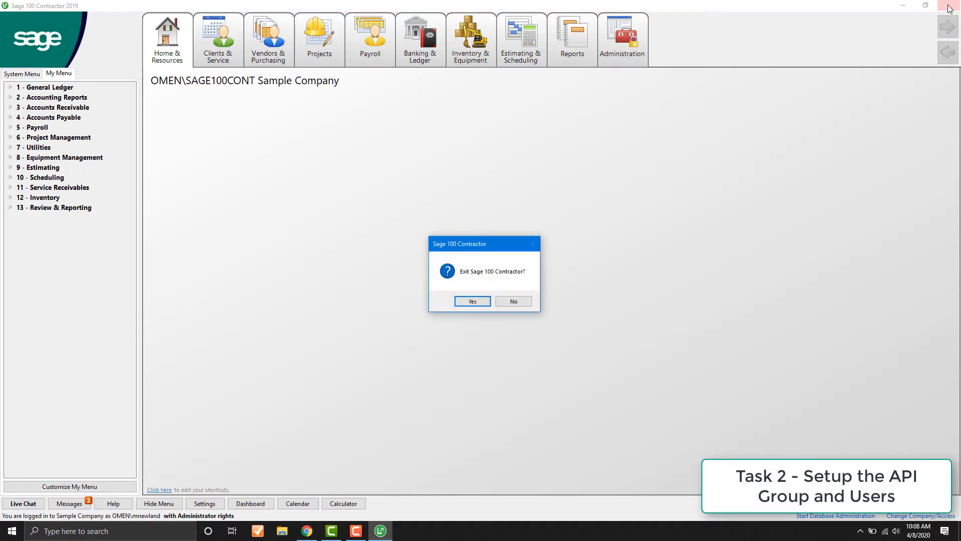
left_click(469, 299)
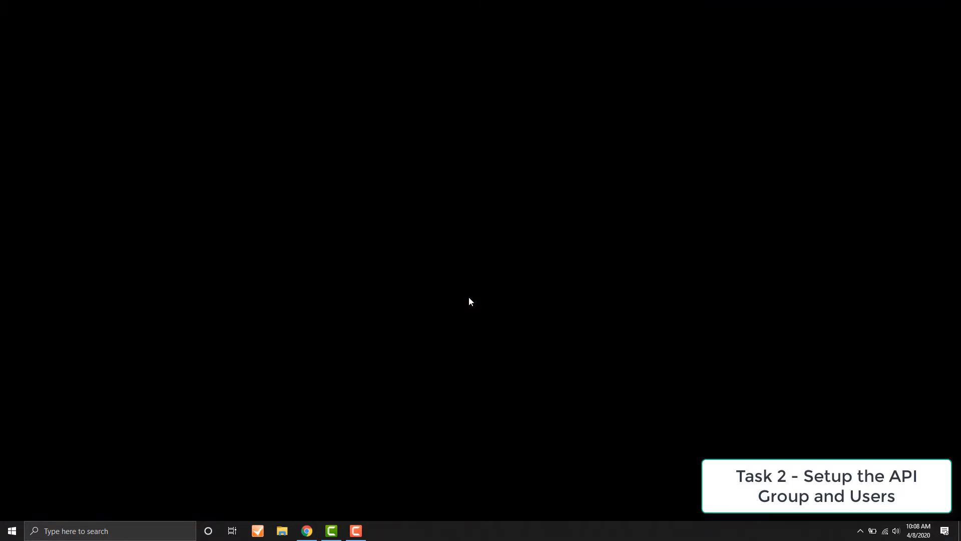